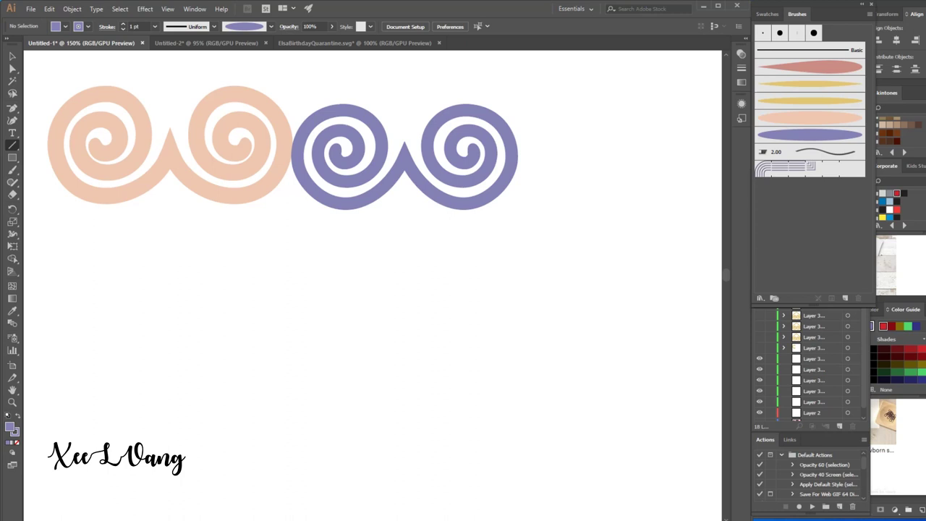
# Draw a green circle about 29 px across in the empty canvas area and start a new art brush from it
pyautogui.moveTo(12, 158); pyautogui.dragTo(58, 181)
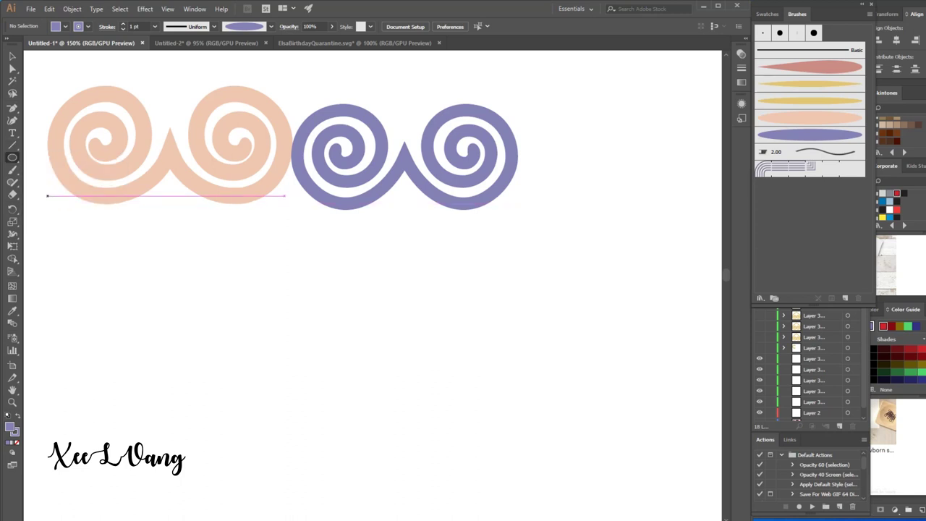
pyautogui.moveTo(577, 152)
pyautogui.mouseDown()
pyautogui.moveTo(591, 165)
pyautogui.moveTo(584, 159)
pyautogui.mouseUp()
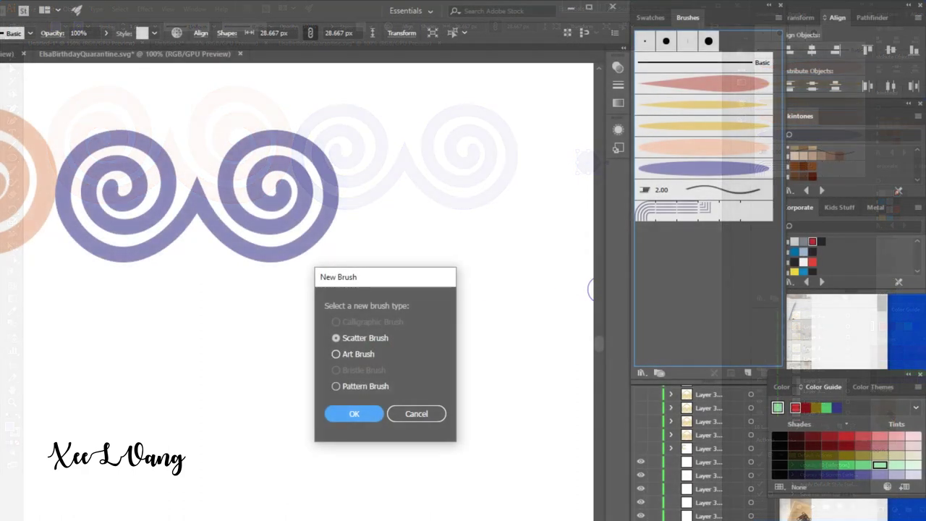
pyautogui.doubleClick(362, 354)
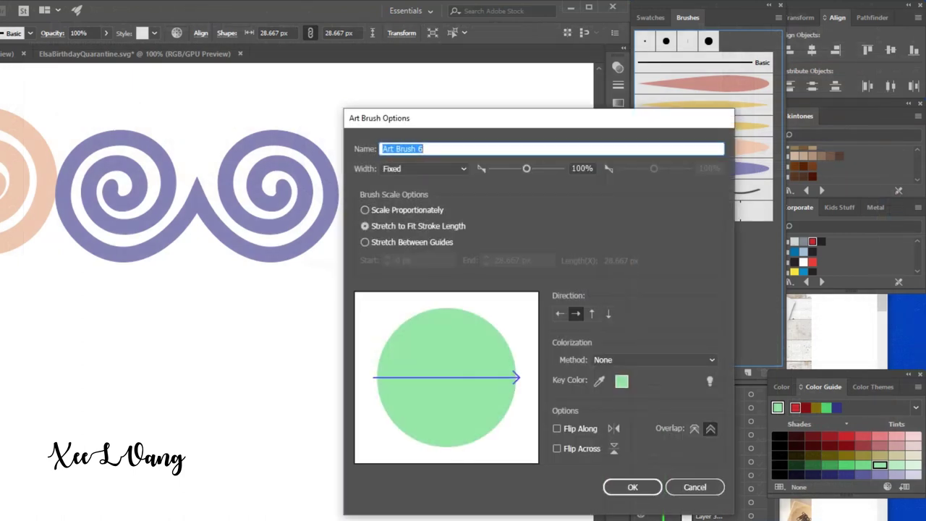
# Set the brush width to 35%, choose Stretch Between Guides scaling and point the brush direction downward
pyautogui.click(527, 168)
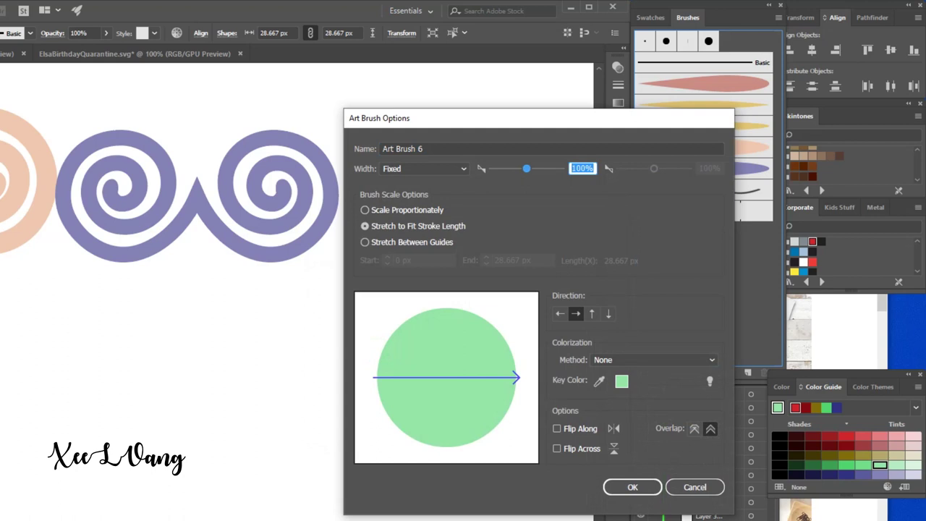
pyautogui.write('35')
pyautogui.click(365, 243)
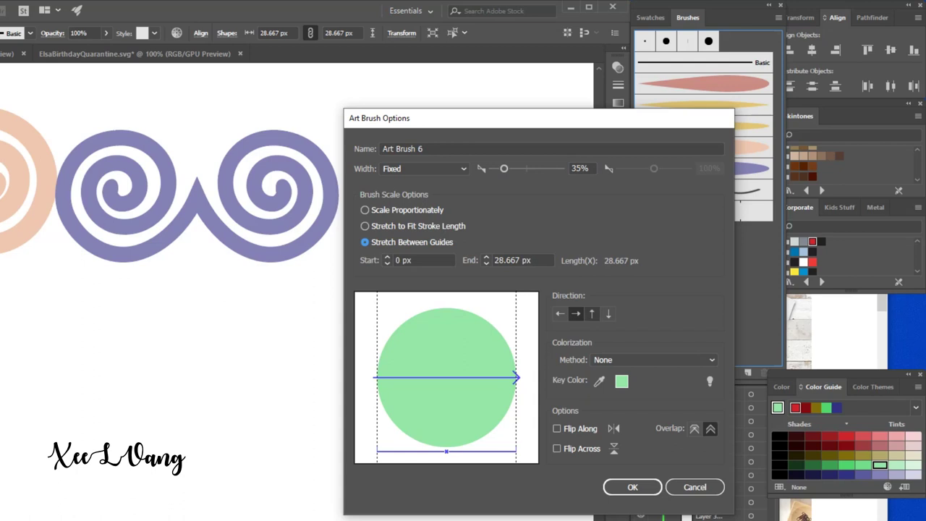
pyautogui.click(609, 313)
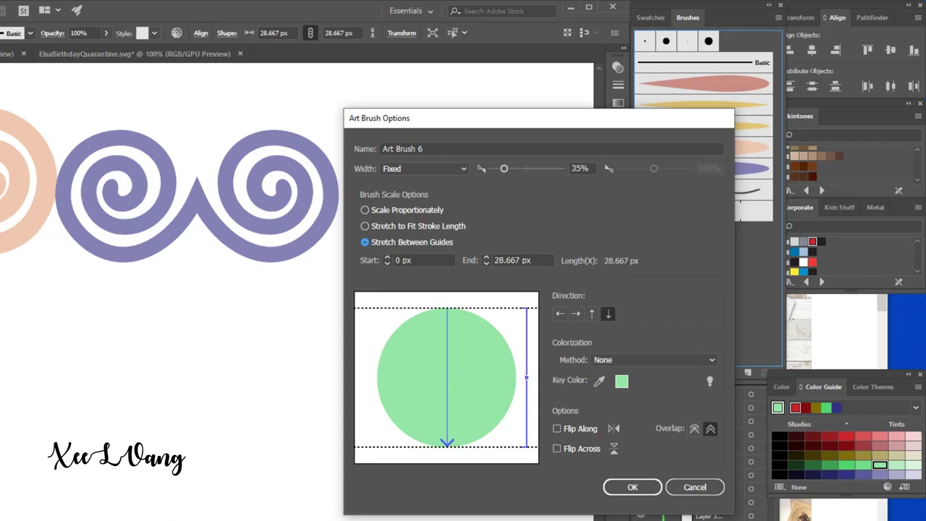
# Place the brush's stretch guides around the middle of the circle, with the start at 13 px and the end at 16 px
pyautogui.moveTo(434, 309); pyautogui.dragTo(435, 368)
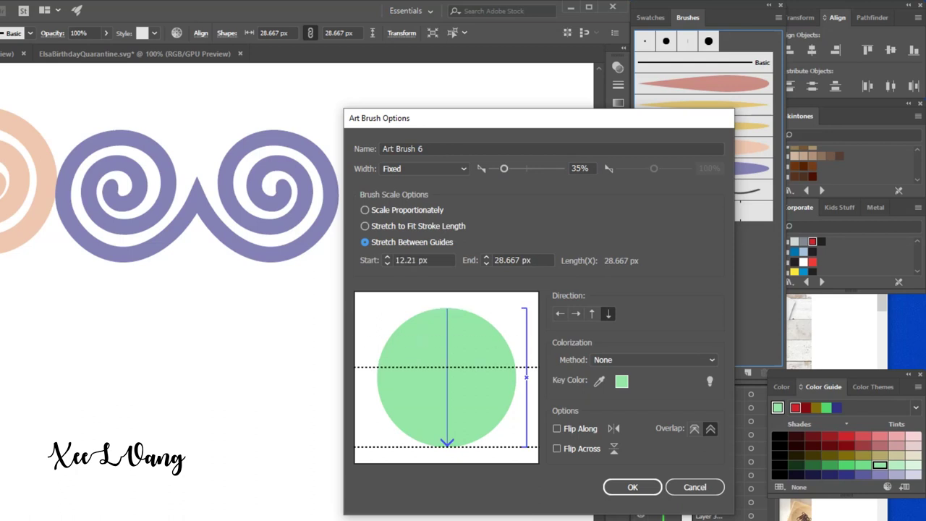
pyautogui.moveTo(363, 446); pyautogui.dragTo(362, 389)
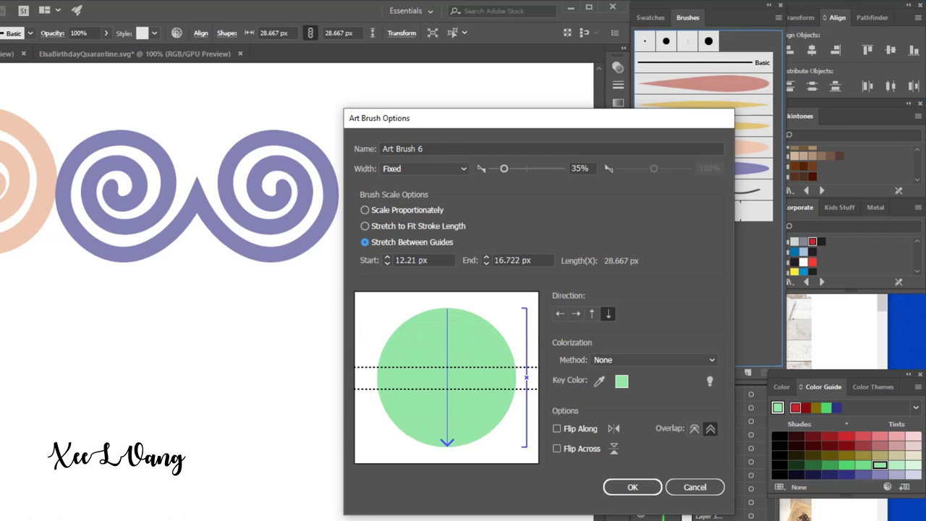
pyautogui.click(494, 261)
pyautogui.write('16')
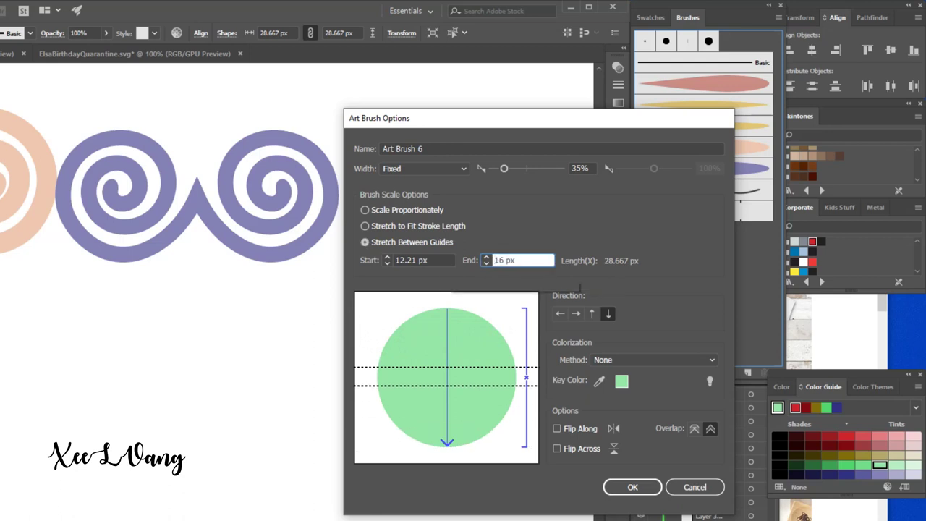
pyautogui.hotkey('shift', 'Tab')
pyautogui.write('12')
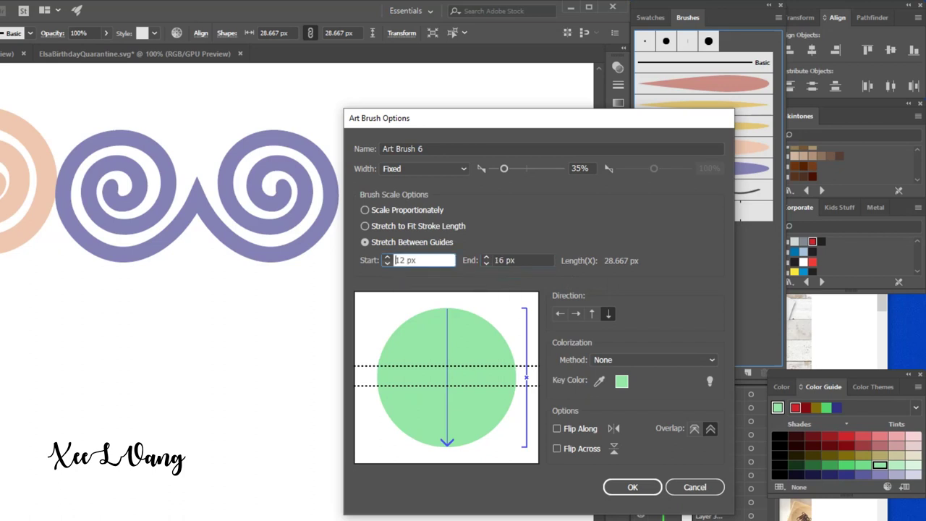
pyautogui.click(387, 257)
pyautogui.click(387, 257)
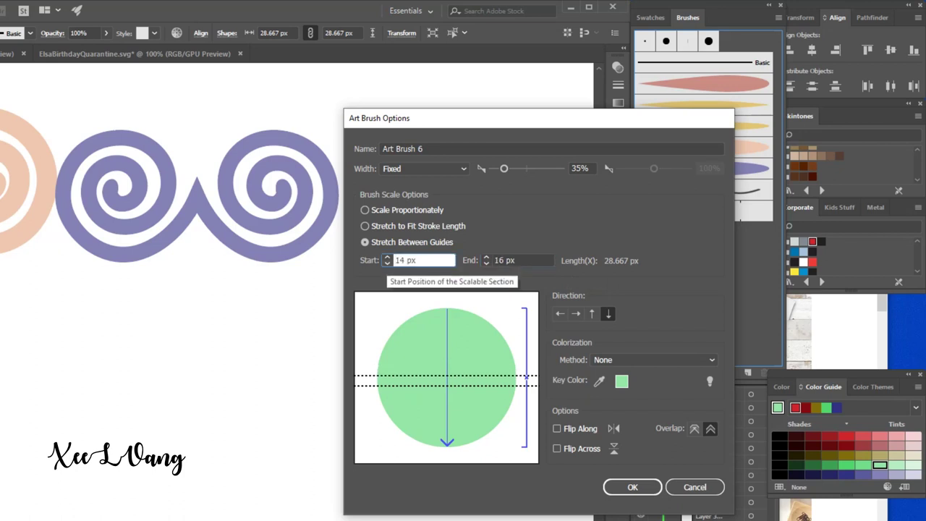
pyautogui.click(387, 263)
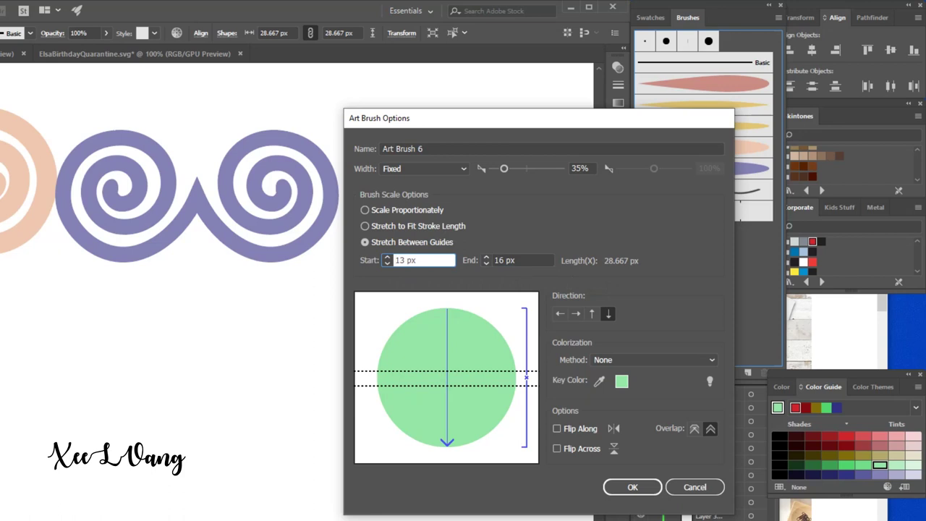
# Enable Flip Along and Flip Across for the art brush and create it
pyautogui.click(557, 428)
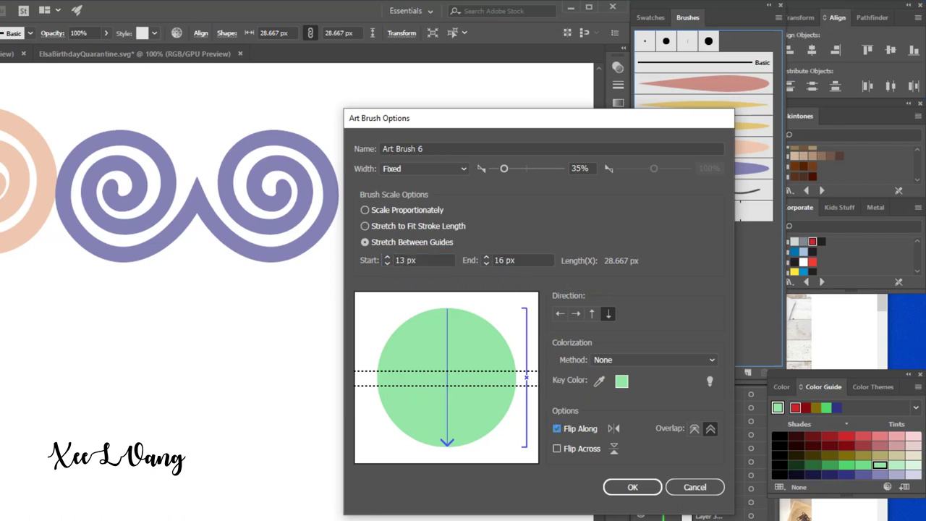
pyautogui.click(557, 449)
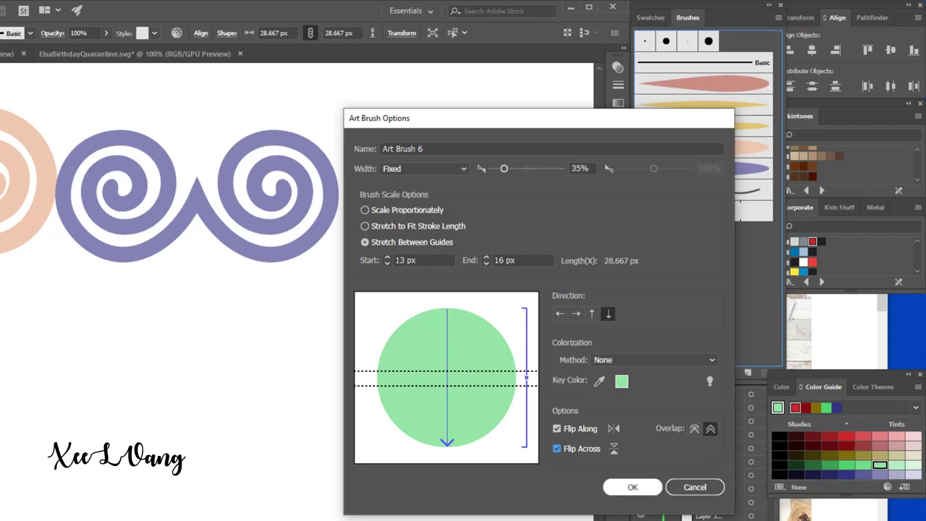
pyautogui.click(632, 487)
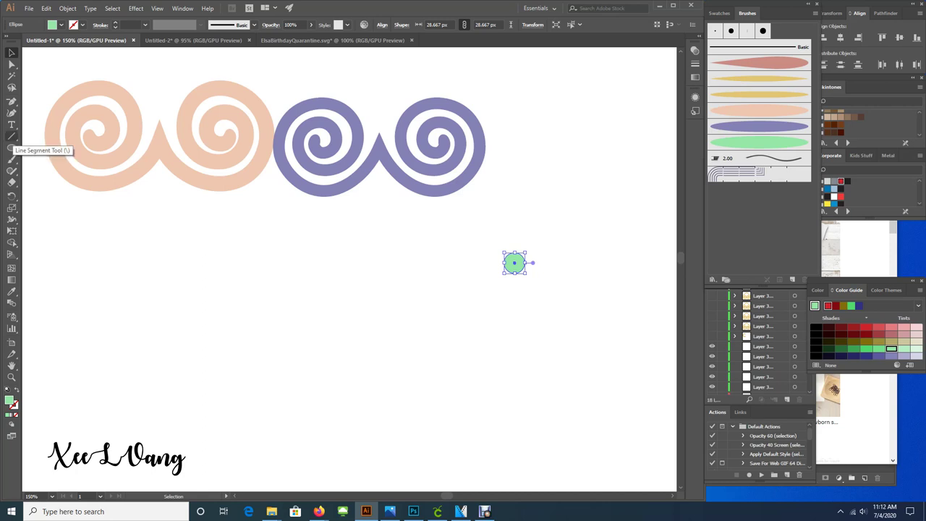
# Draw a spiral in the empty area below the peach spirals and apply the new green art brush to it
pyautogui.click(12, 136)
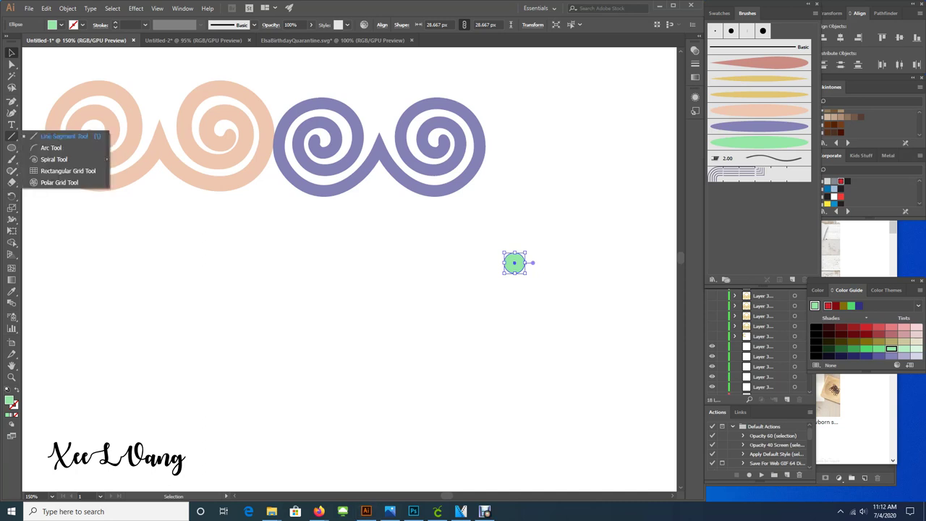
pyautogui.click(54, 159)
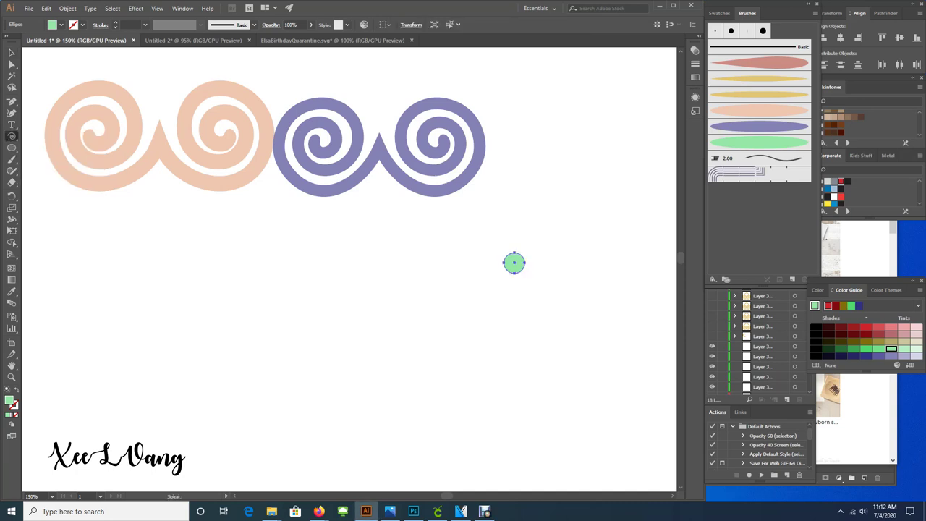
pyautogui.moveTo(212, 307); pyautogui.dragTo(279, 321)
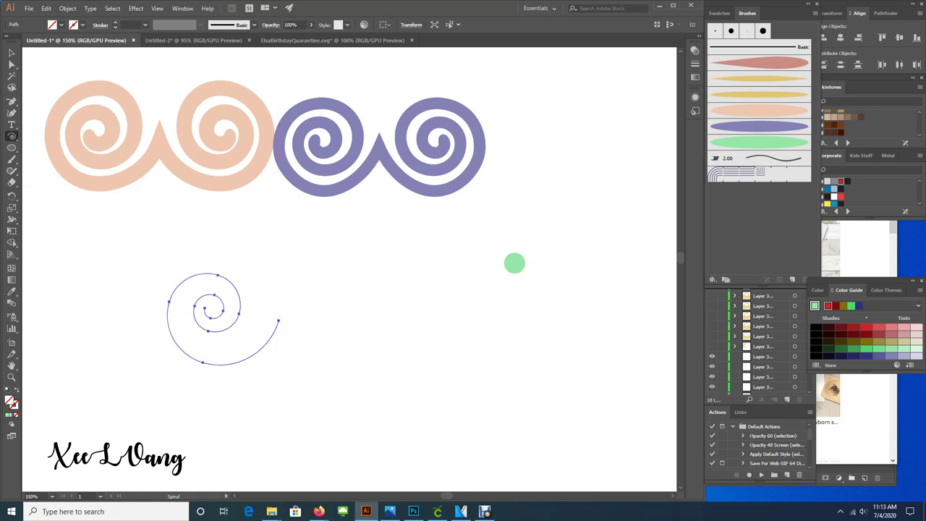
pyautogui.click(731, 144)
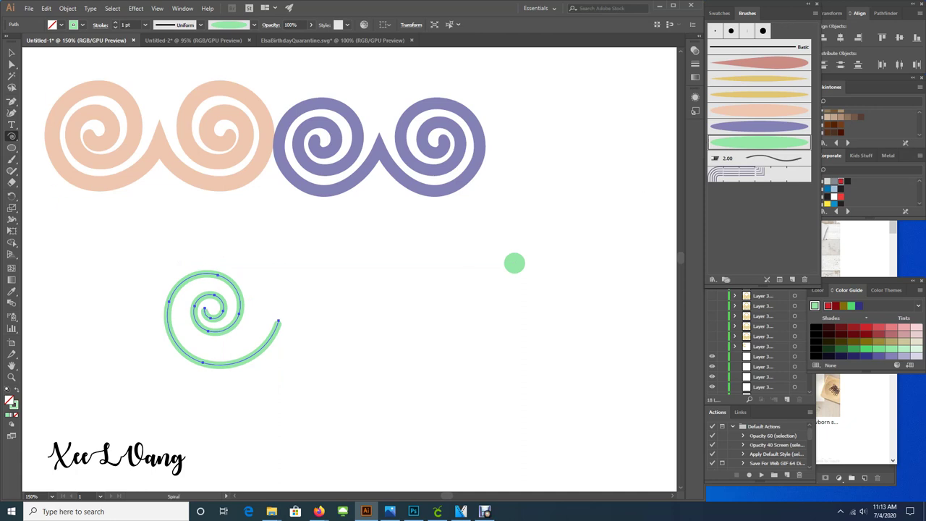
# Move the anchor point on the green spiral's outer left side inward and adjust its curve handles to reshape the outer ring
pyautogui.click(12, 65)
pyautogui.click(169, 299)
pyautogui.moveTo(171, 299); pyautogui.dragTo(188, 307)
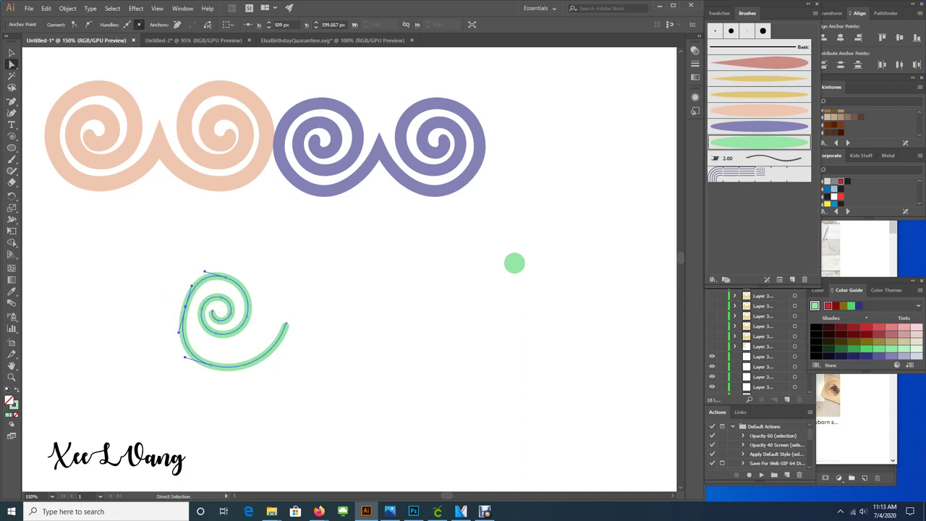
pyautogui.click(164, 295)
pyautogui.click(189, 295)
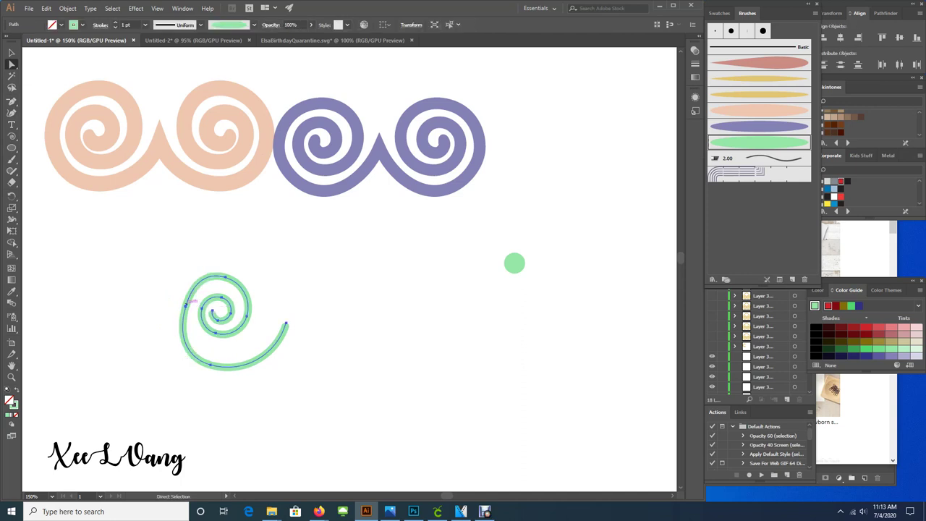
pyautogui.click(186, 305)
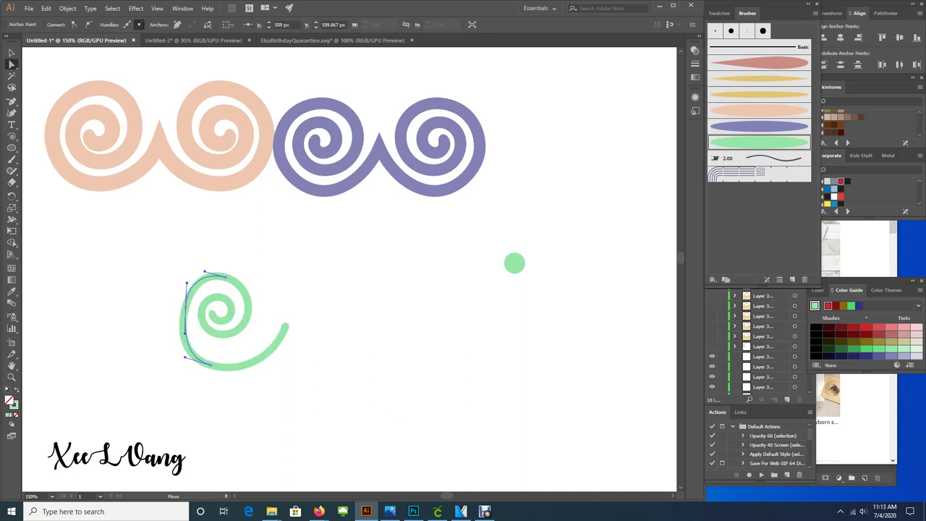
pyautogui.moveTo(186, 283); pyautogui.dragTo(207, 273)
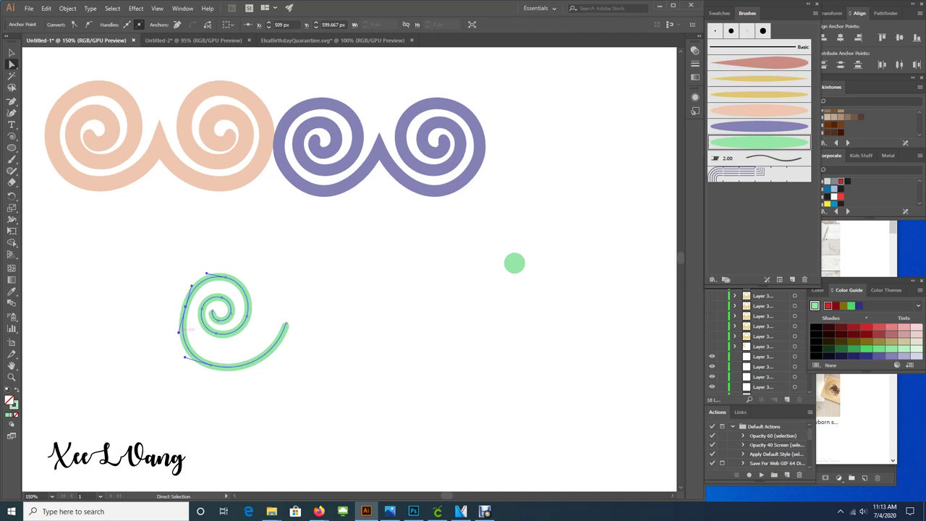
pyautogui.moveTo(178, 332); pyautogui.dragTo(183, 327)
# Raise the green spiral's bottom anchor point and shift the left side of its outer ring slightly outward
pyautogui.click(211, 366)
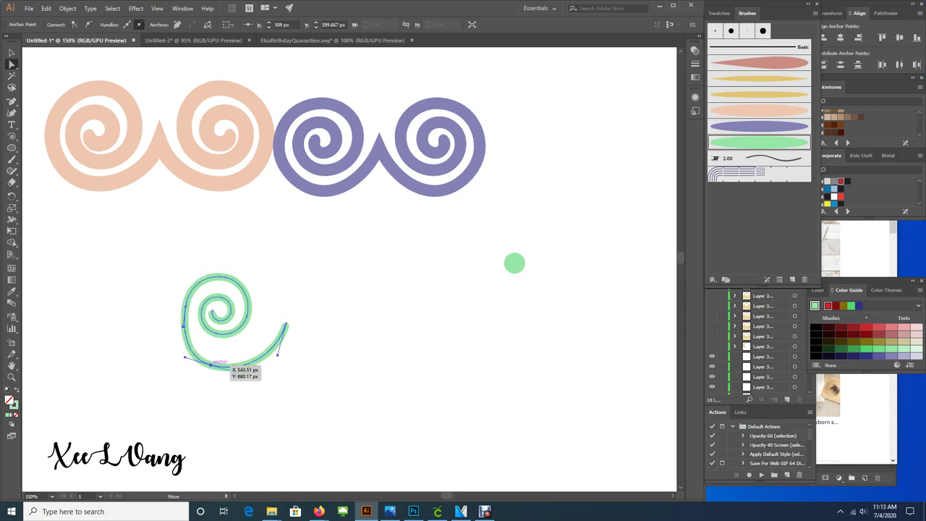
pyautogui.moveTo(212, 366); pyautogui.dragTo(242, 367)
pyautogui.moveTo(187, 308); pyautogui.dragTo(182, 306)
pyautogui.moveTo(209, 358); pyautogui.dragTo(212, 354)
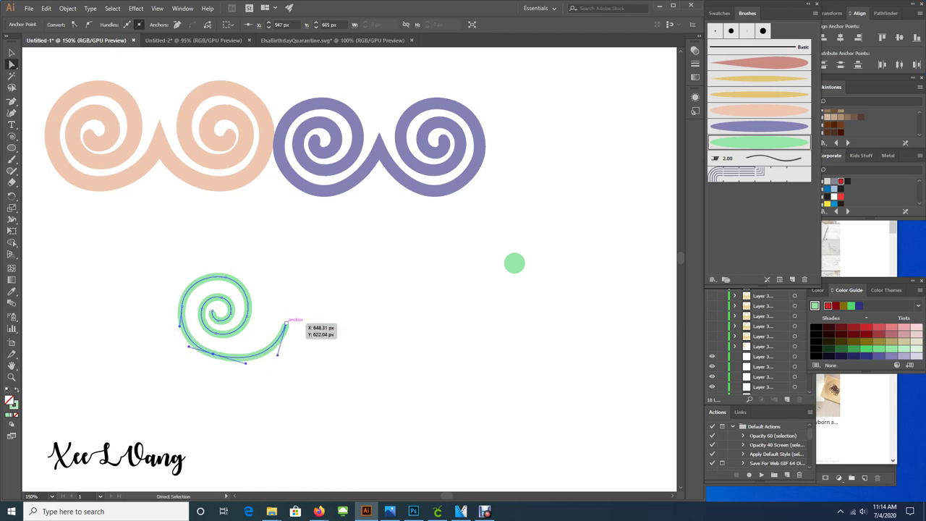
# Pull the green spiral's outer end inward and refine the bottom anchor and its handle to even out the ring spacing
pyautogui.moveTo(286, 323); pyautogui.dragTo(266, 313)
pyautogui.moveTo(246, 363); pyautogui.dragTo(237, 362)
pyautogui.moveTo(213, 354); pyautogui.dragTo(210, 353)
pyautogui.press('Up')
pyautogui.press('Up')
pyautogui.moveTo(267, 314); pyautogui.dragTo(222, 317)
pyautogui.click(213, 313)
pyautogui.click(258, 349)
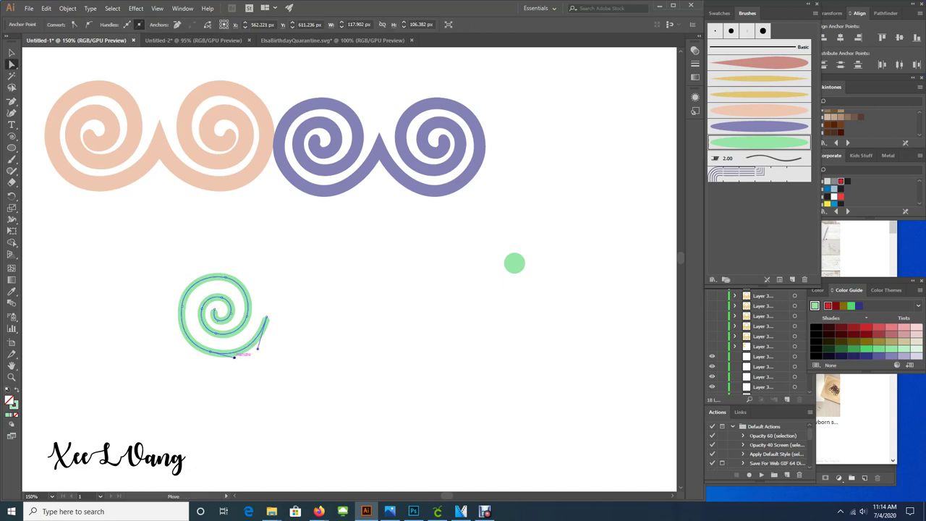
pyautogui.moveTo(234, 357); pyautogui.dragTo(242, 357)
pyautogui.click(288, 361)
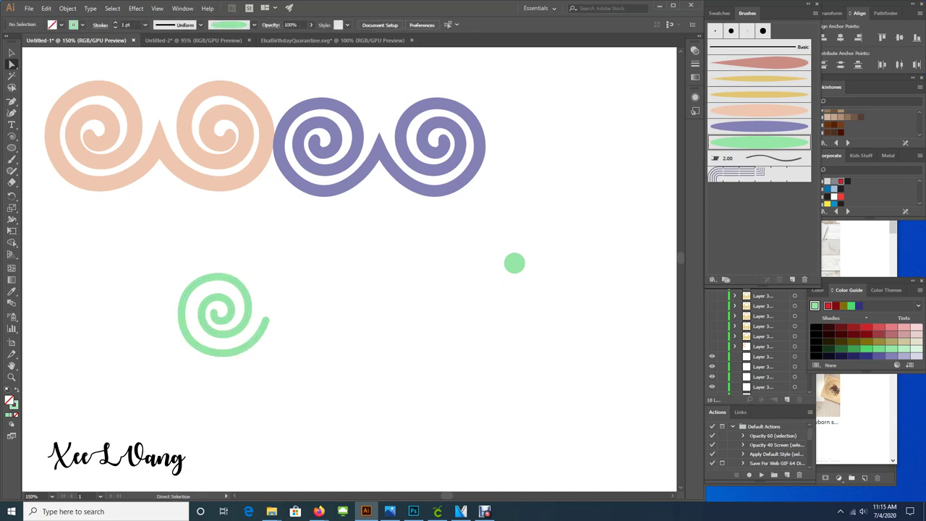
# Duplicate the layer "Layer 17 copy 2" and move one green spiral horizontally until it meets the other spiral's outer end
pyautogui.click(191, 288)
pyautogui.click(738, 400)
pyautogui.hotkey('ctrl', 'shift', 'a')
pyautogui.press('v')
pyautogui.click(263, 324)
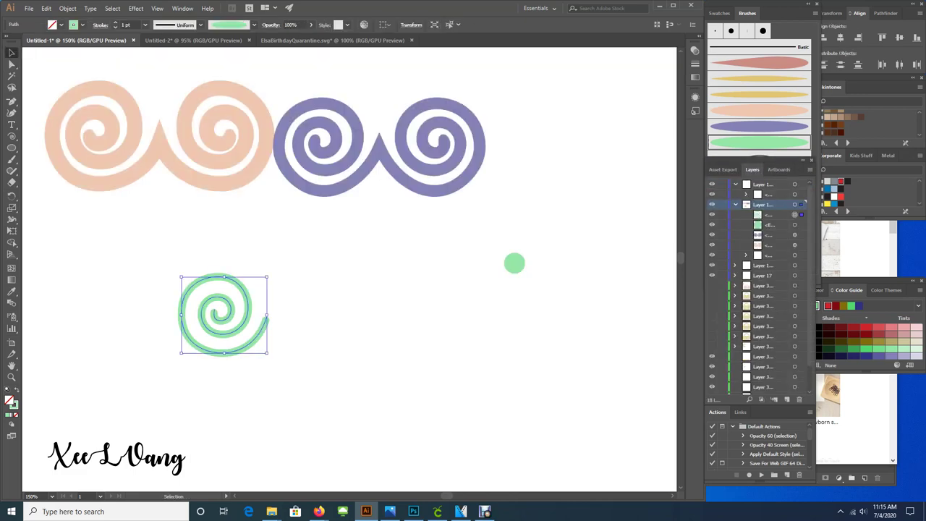
pyautogui.click(810, 169)
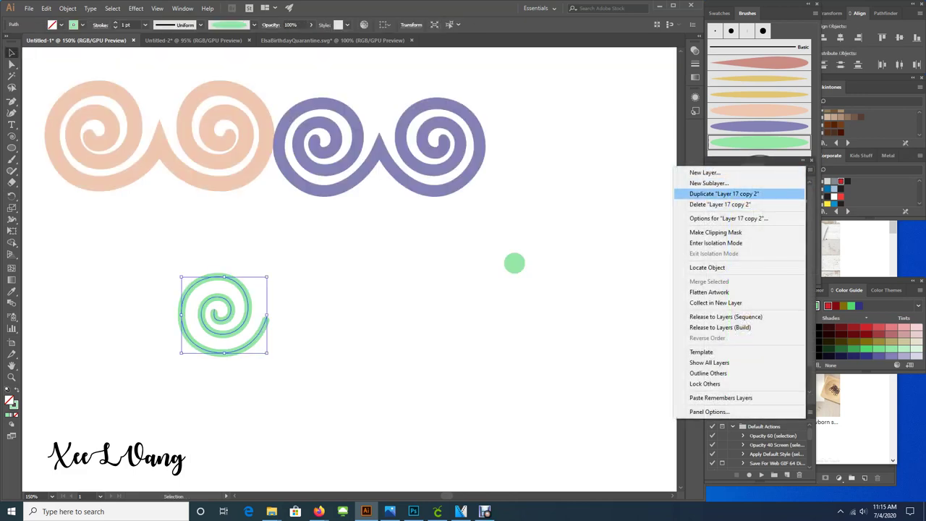
pyautogui.click(724, 193)
pyautogui.moveTo(267, 317); pyautogui.dragTo(351, 317)
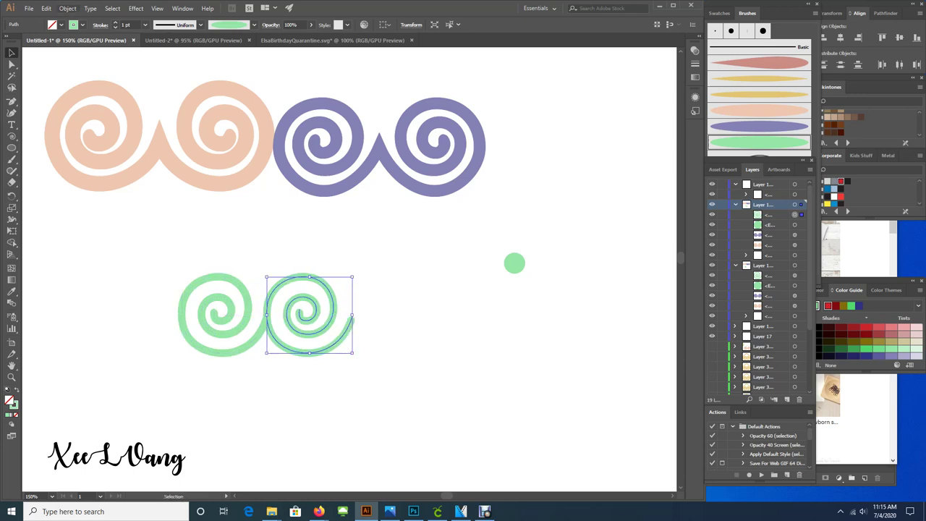
# Reflect the moved green spiral across the vertical axis so the two spirals mirror each other, and deselect it
pyautogui.click(68, 8)
pyautogui.moveTo(85, 20)
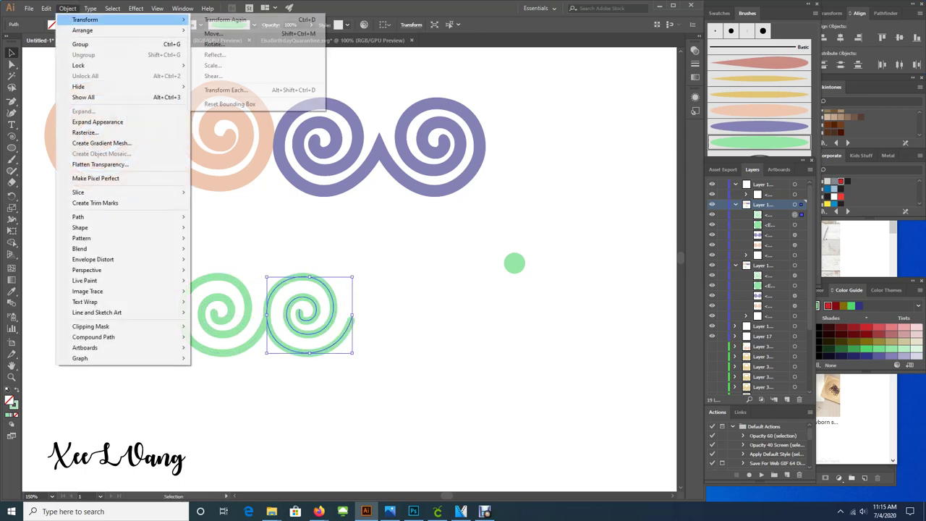
pyautogui.click(217, 54)
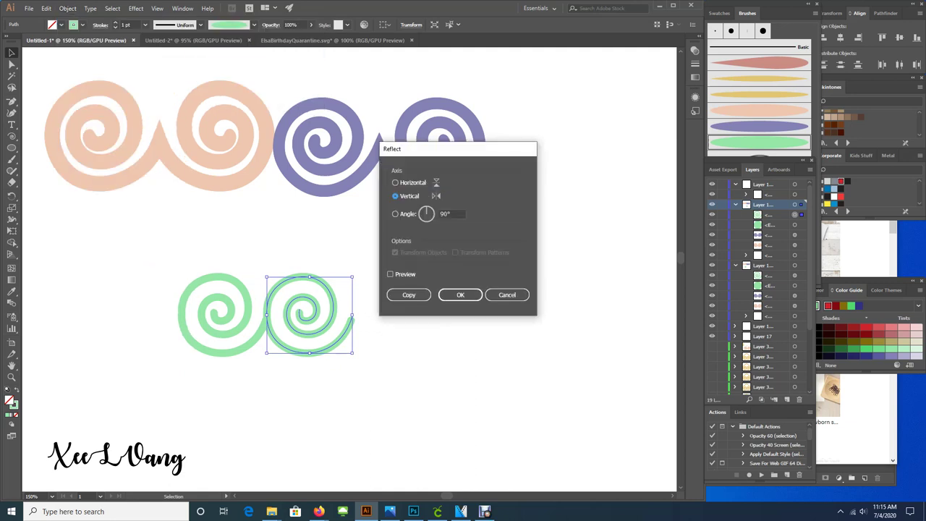
pyautogui.click(460, 295)
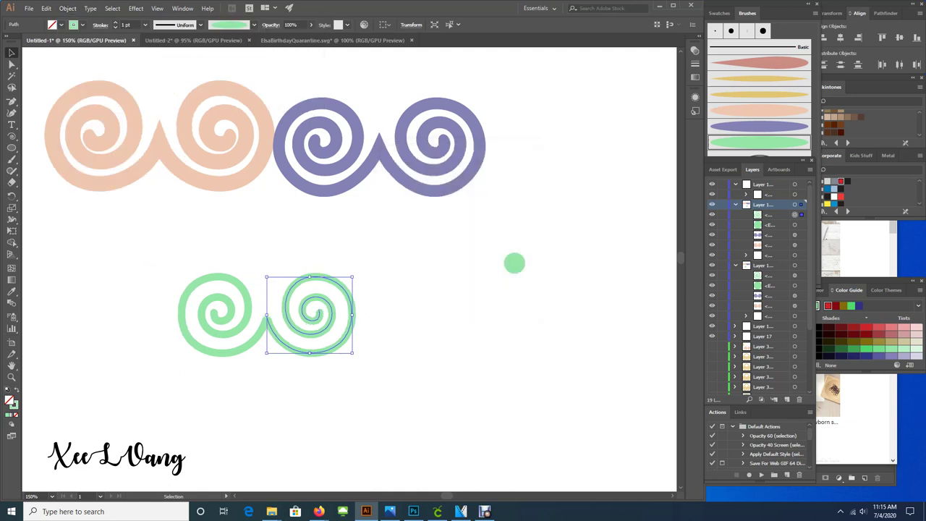
pyautogui.click(382, 364)
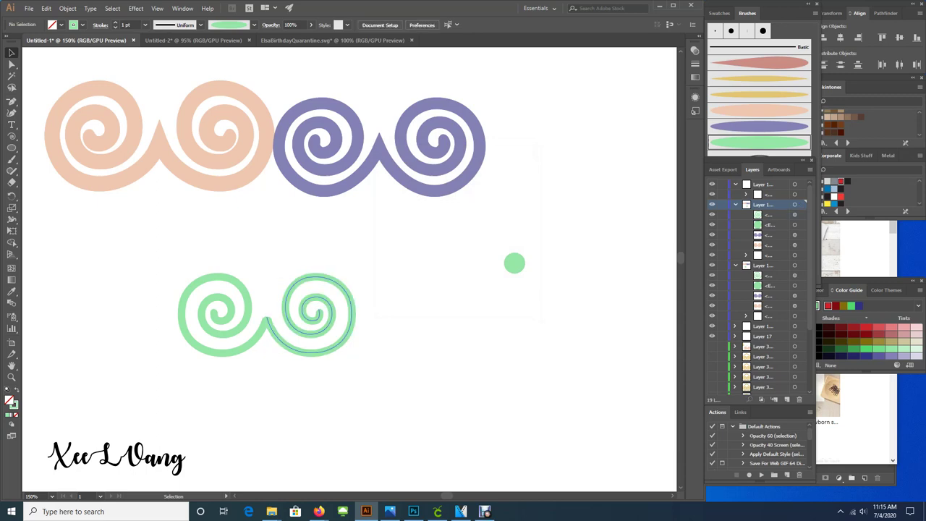
pyautogui.moveTo(346, 338); pyautogui.dragTo(319, 313)
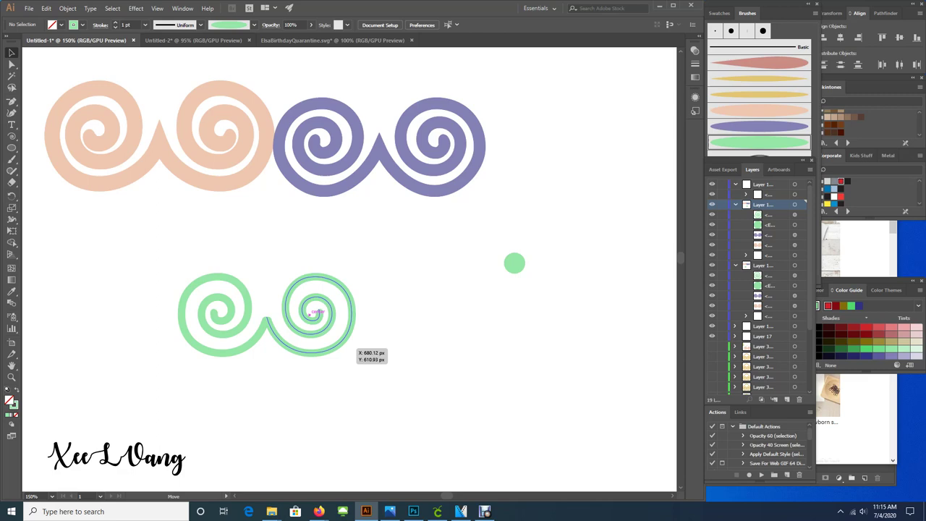
# Join the two mirrored green spirals into one continuous path where their outer ends meet, and clear the selection
pyautogui.click(346, 338)
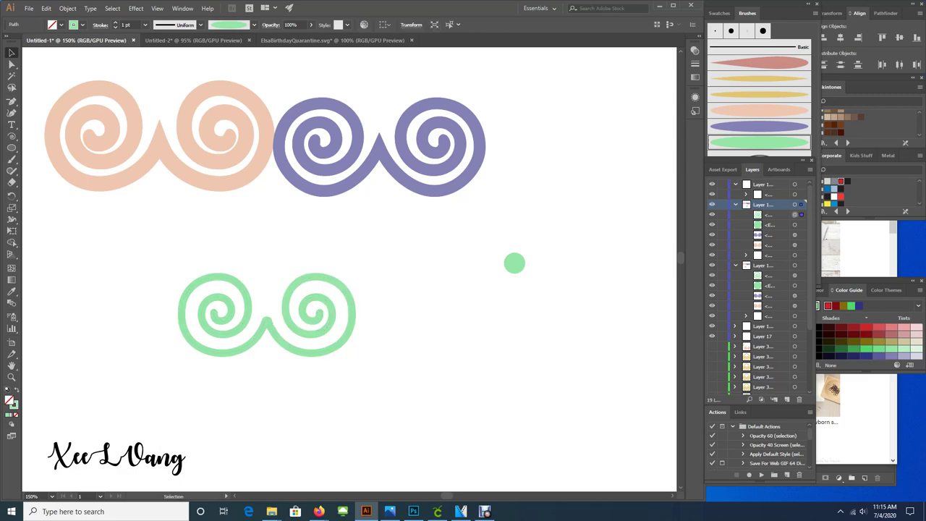
pyautogui.hotkey('ctrl', 'shift', 'a')
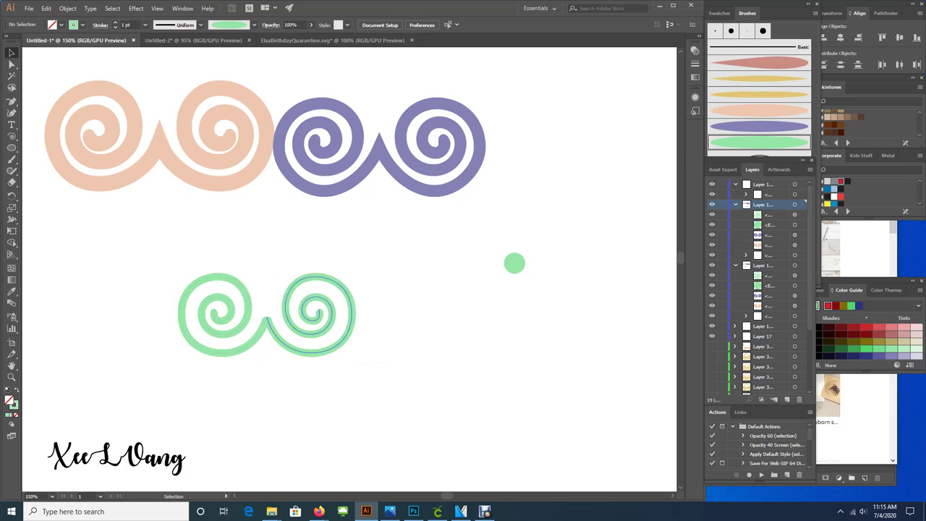
pyautogui.moveTo(387, 249); pyautogui.dragTo(126, 371)
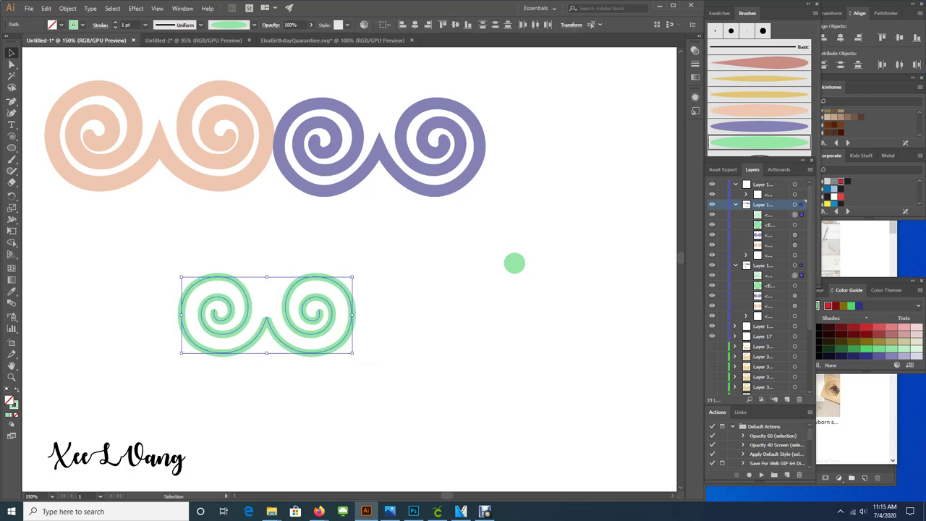
pyautogui.click(68, 8)
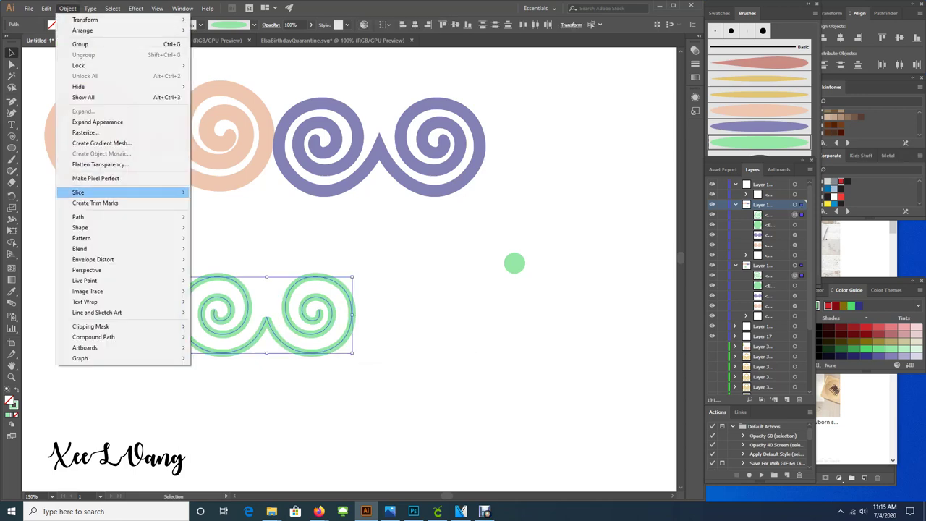
pyautogui.moveTo(109, 216)
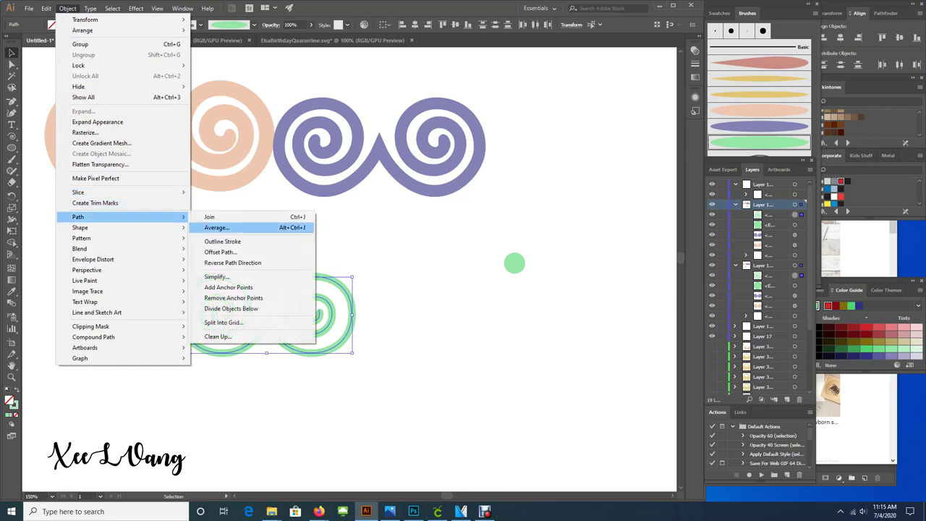
pyautogui.click(218, 216)
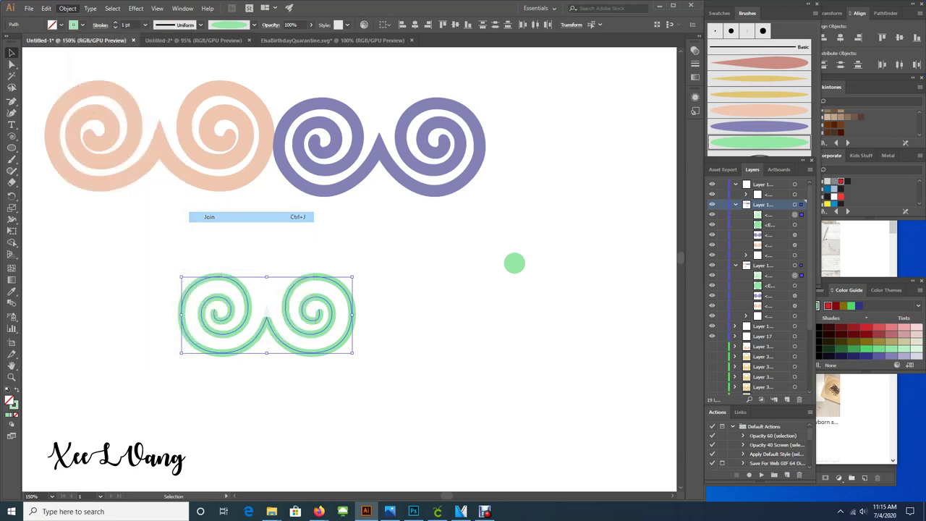
pyautogui.hotkey('ctrl', 'shift', 'a')
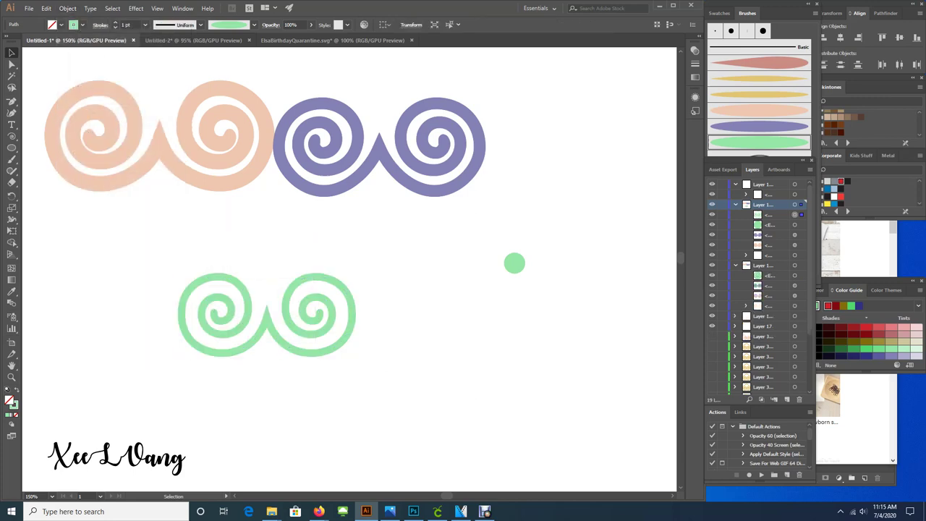